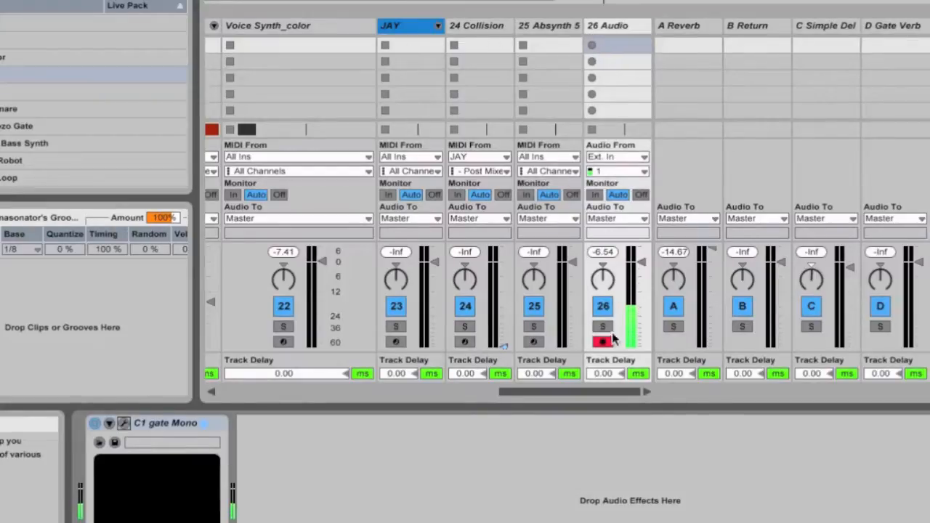
Step: Play the song to hear the vocoded voice track in the full mix
scroll(480, 300, left, 5)
scroll(481, 300, right, 5)
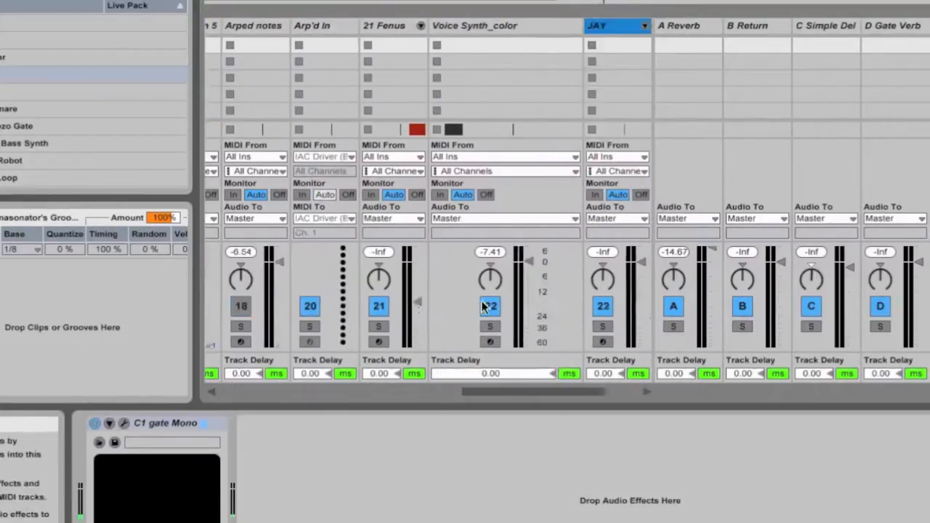
scroll(481, 300, left, 5)
scroll(481, 300, right, 5)
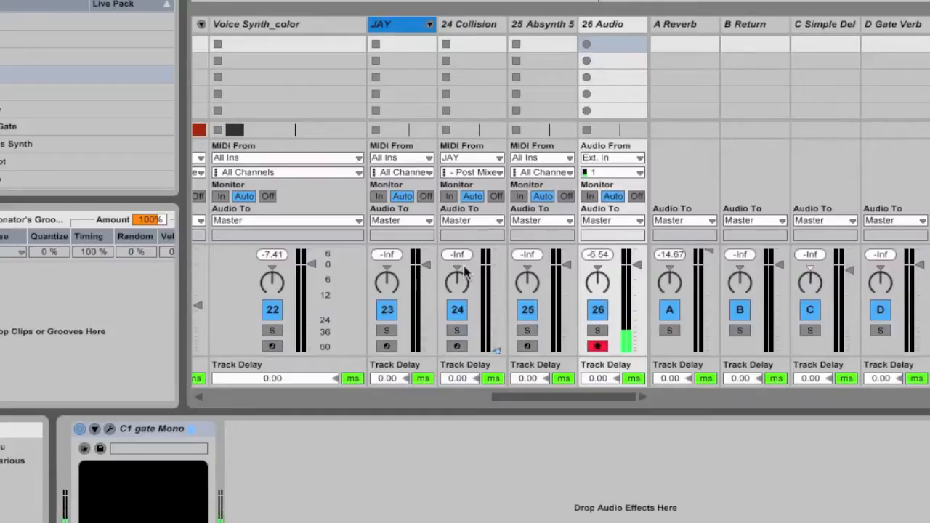
click(508, 509)
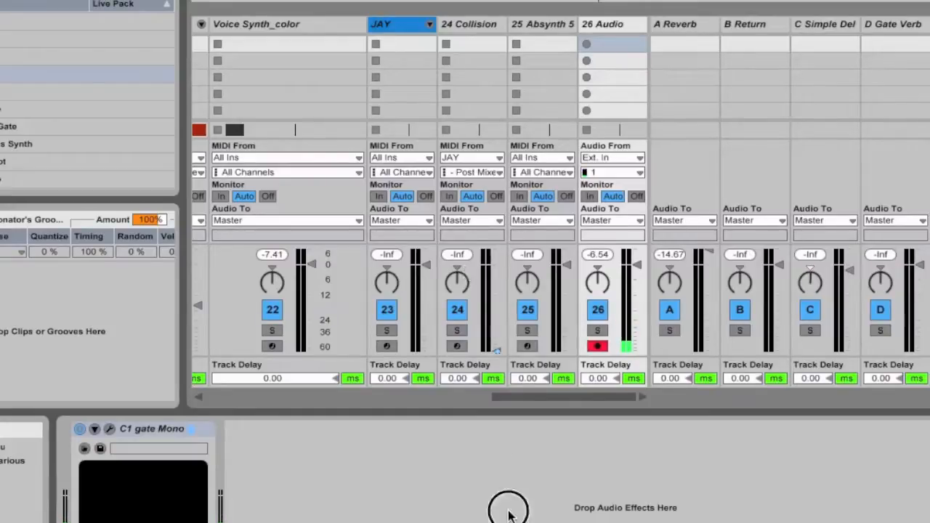
key(space)
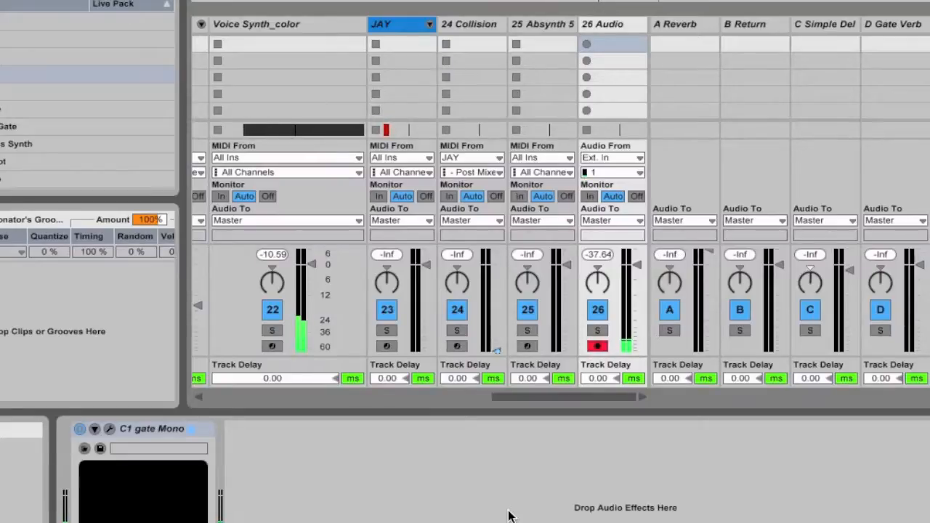
Step: Bypass Corpus on the Voice Synth_color track and solo that track together with 26 Audio
click(336, 31)
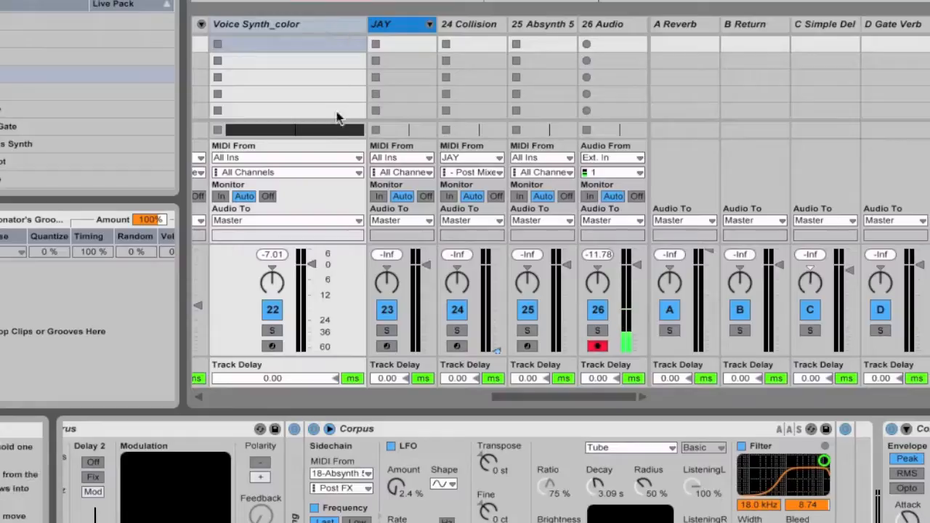
click(314, 430)
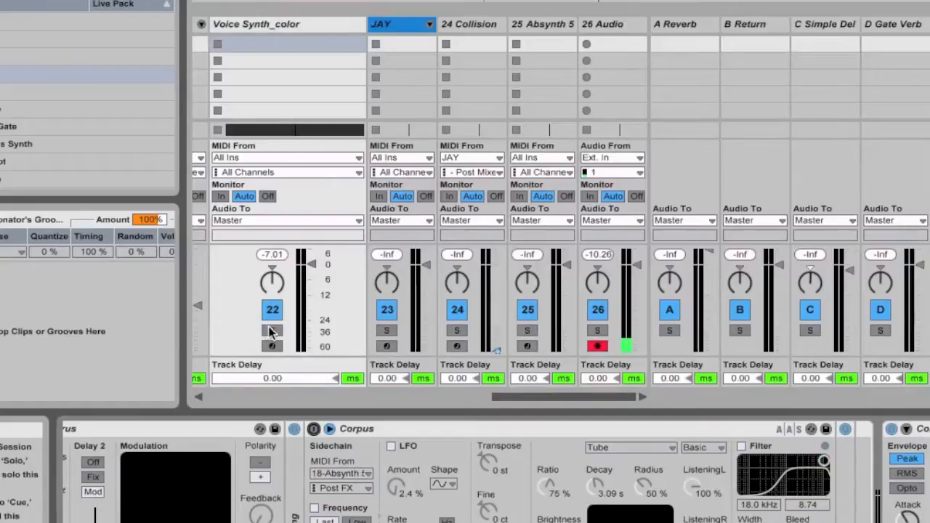
click(271, 331)
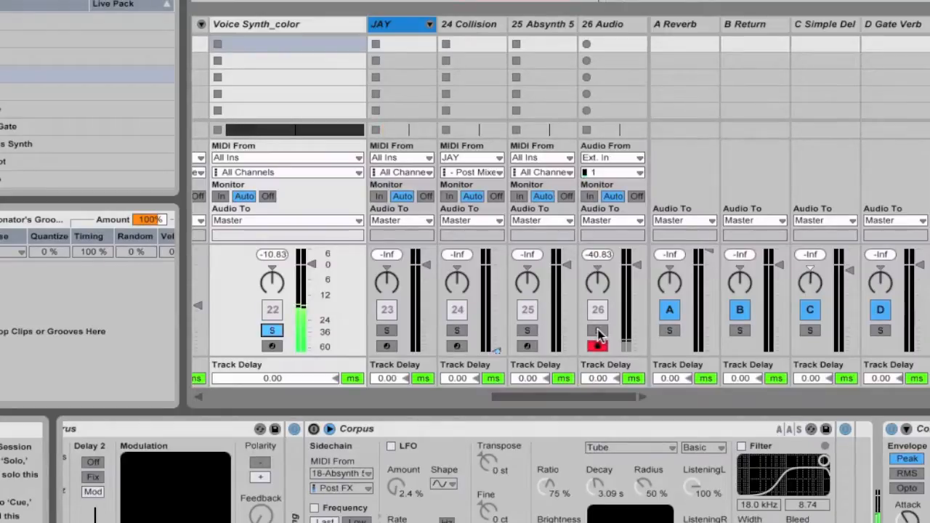
click(597, 330)
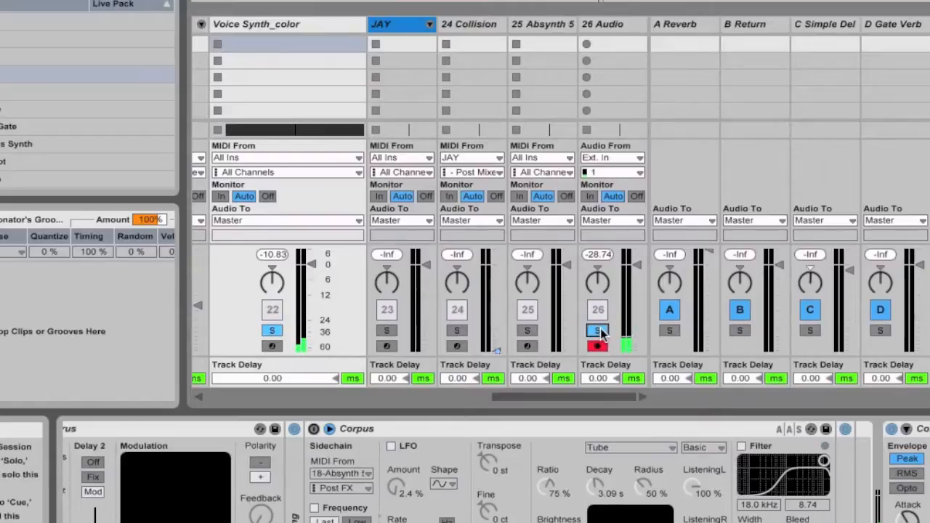
Step: Reactivate Corpus on the Voice Synth_color track and adjust its filter to 10.5 kHz and 9.00
click(313, 429)
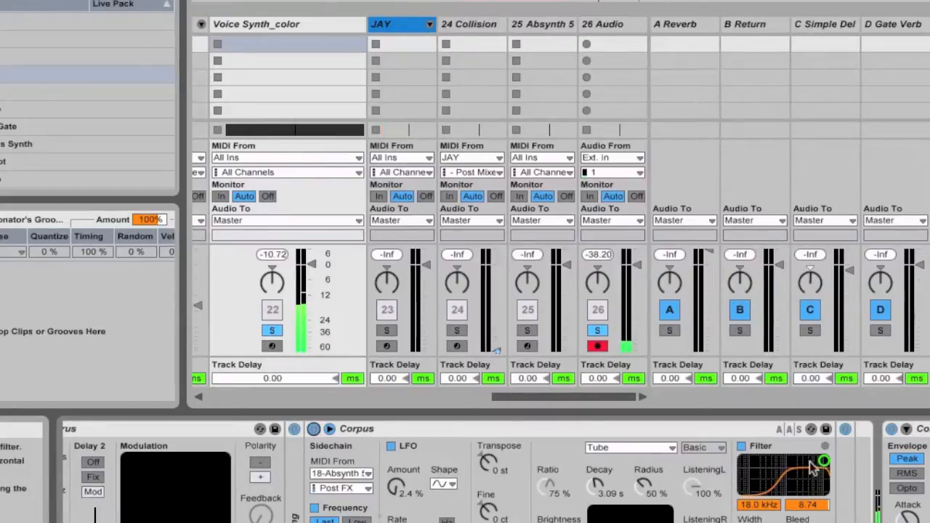
drag(824, 462, 816, 460)
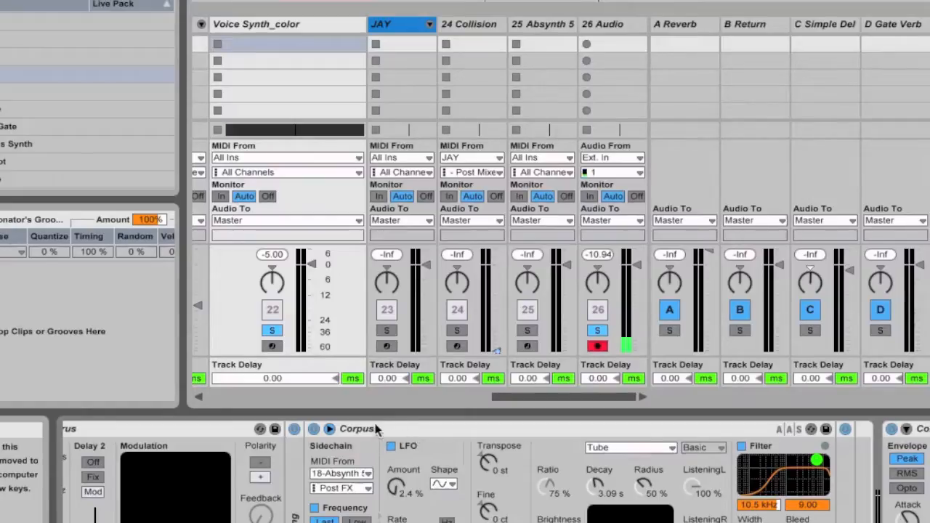
Step: Examine Corpus's resonator types, its Sidechain section and the Frequency option without changing them
scroll(417, 490, right, 2)
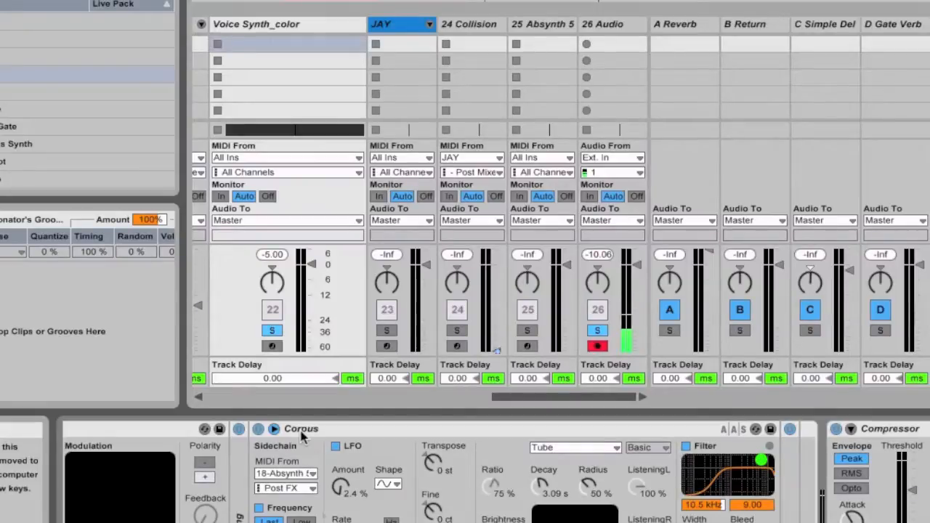
click(564, 449)
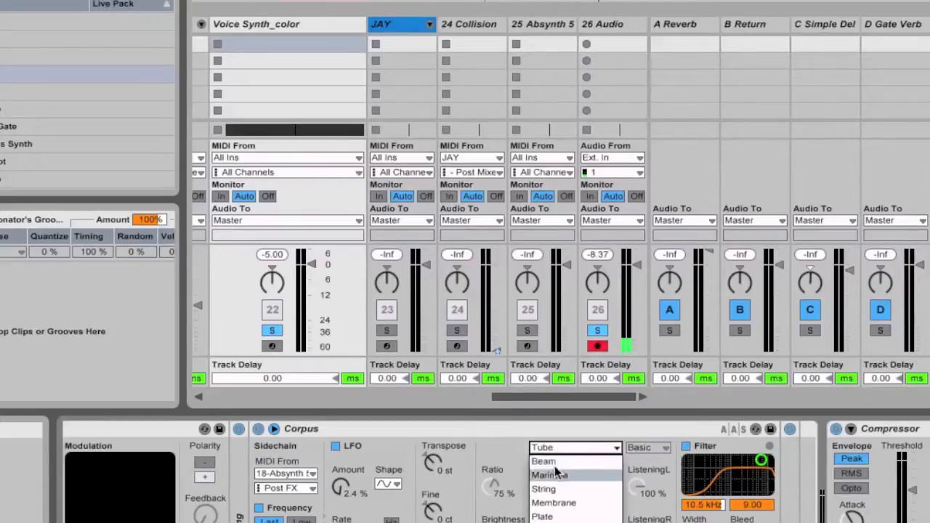
click(588, 427)
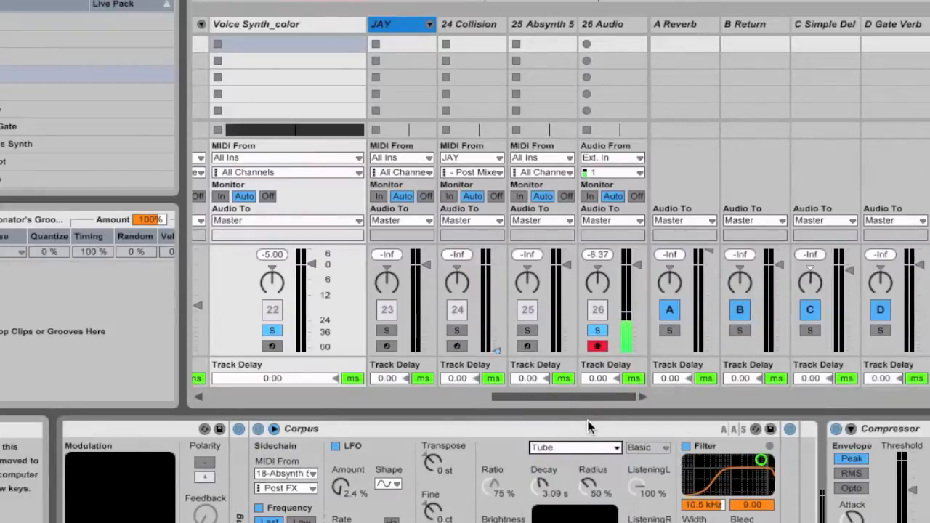
click(274, 429)
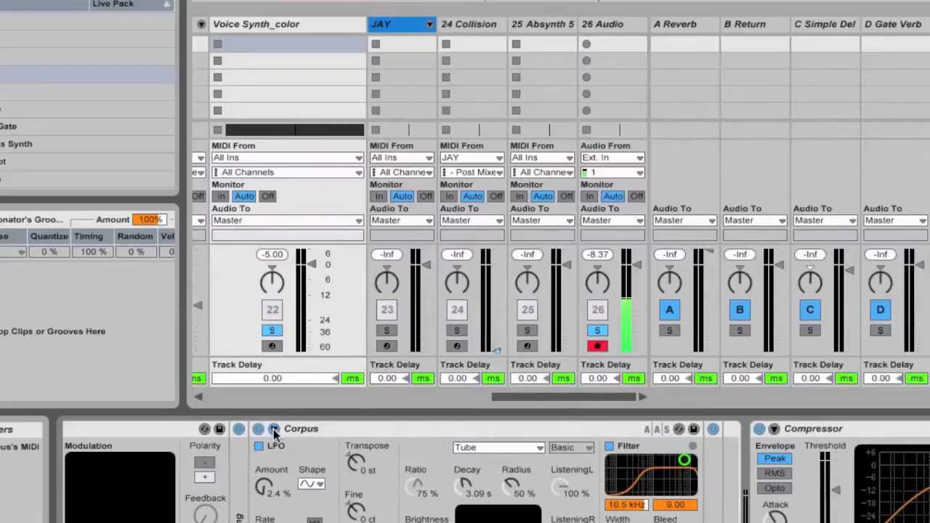
click(273, 428)
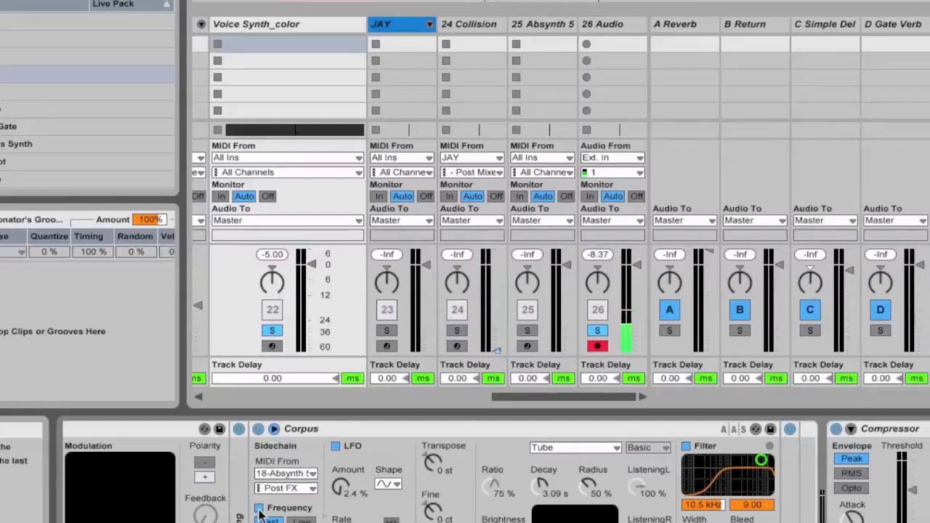
click(260, 507)
click(259, 507)
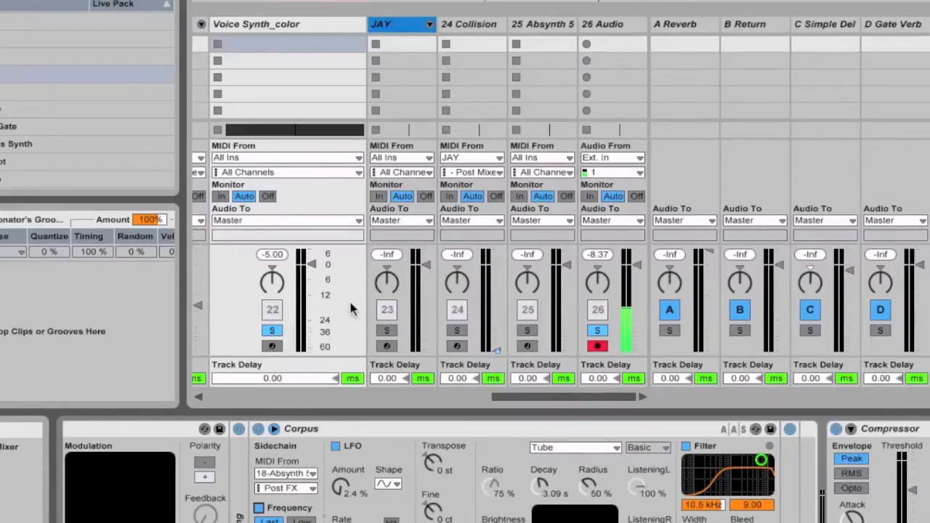
Step: Compare 18 Absynth 5 soloed alone and together with Voice Synth_color, ending with Absynth's solo off and Voice Synth_color's on
scroll(351, 308, left, 3)
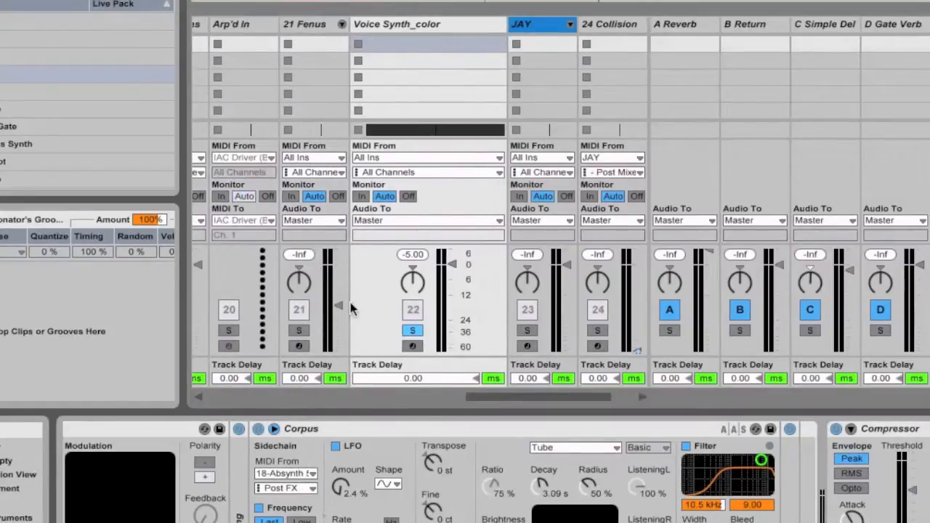
scroll(351, 309, right, 3)
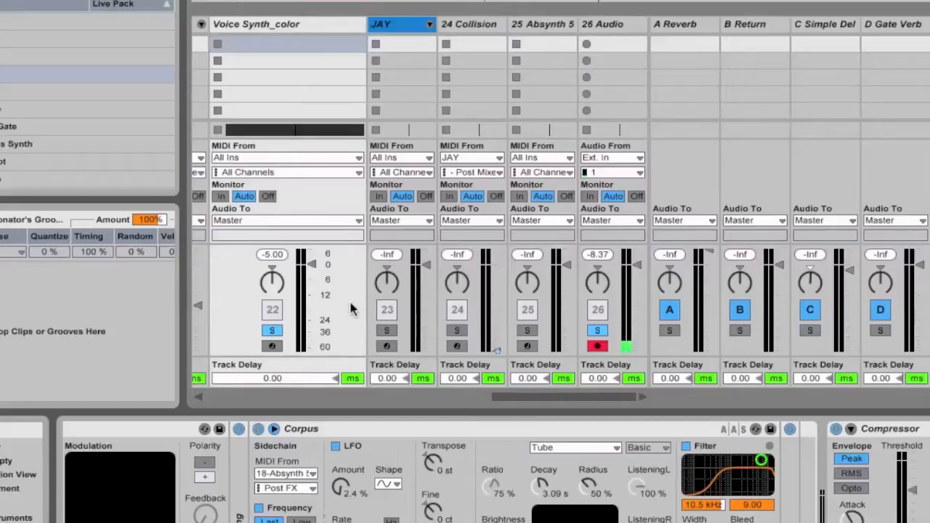
scroll(351, 309, left, 6)
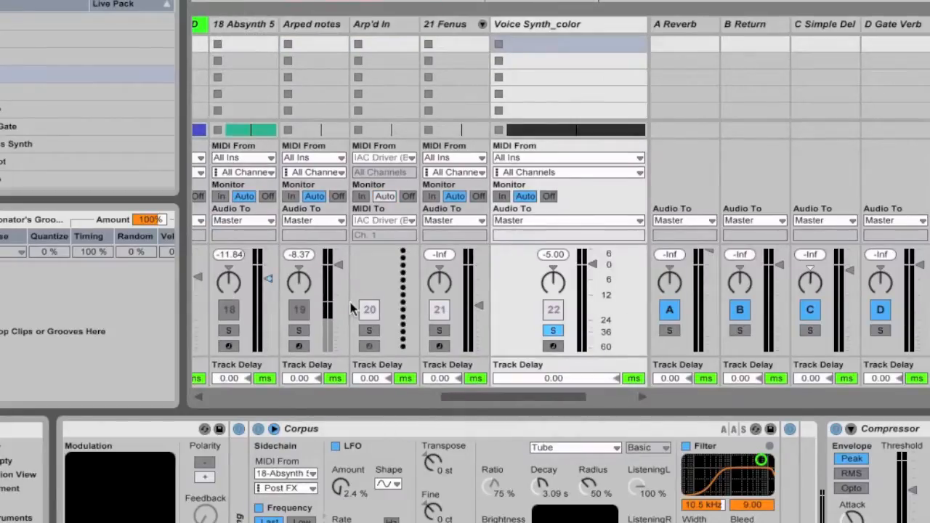
scroll(350, 309, left, 2)
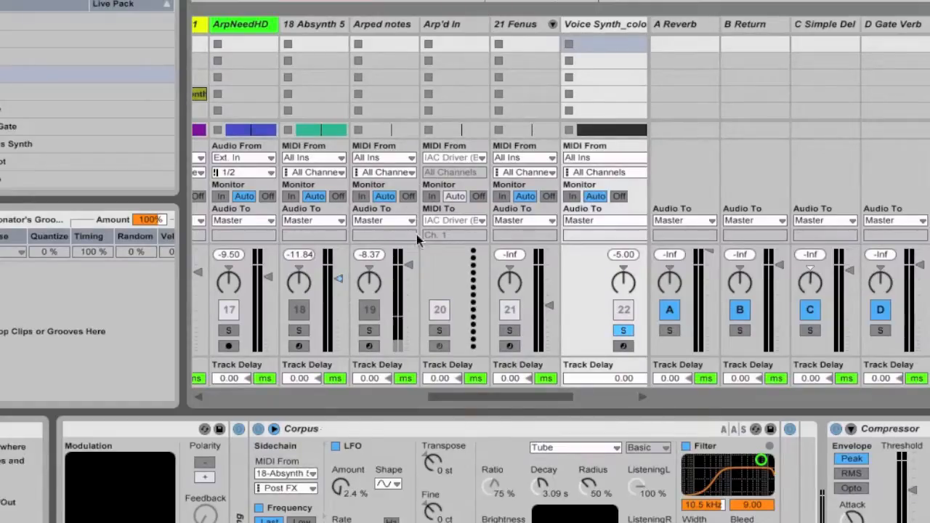
click(298, 331)
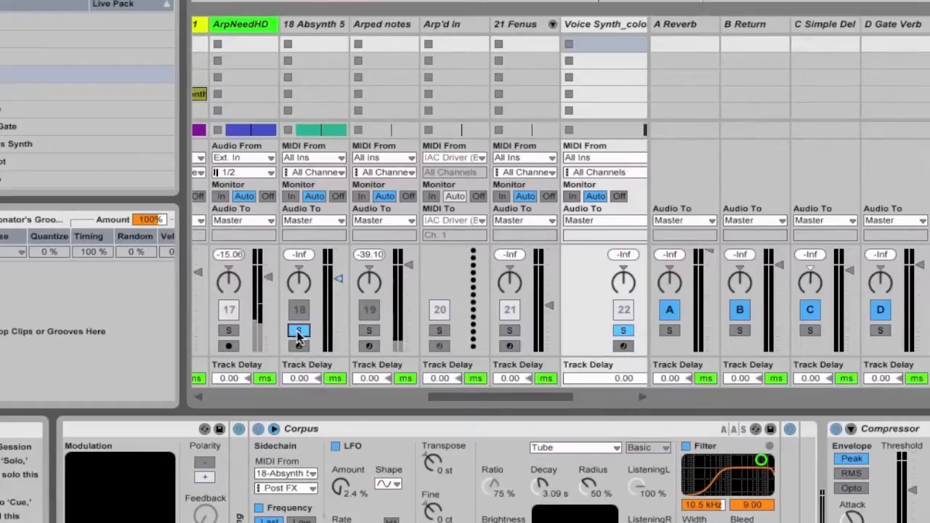
click(622, 333)
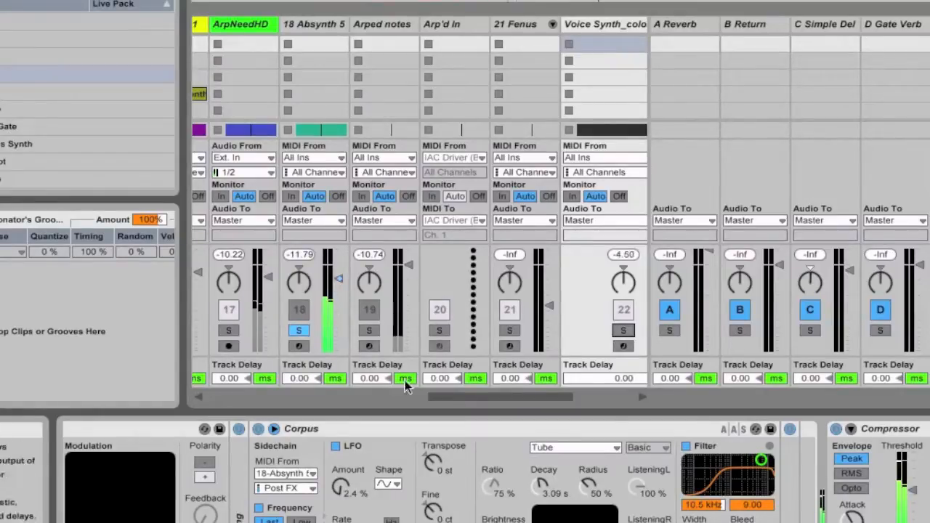
click(623, 330)
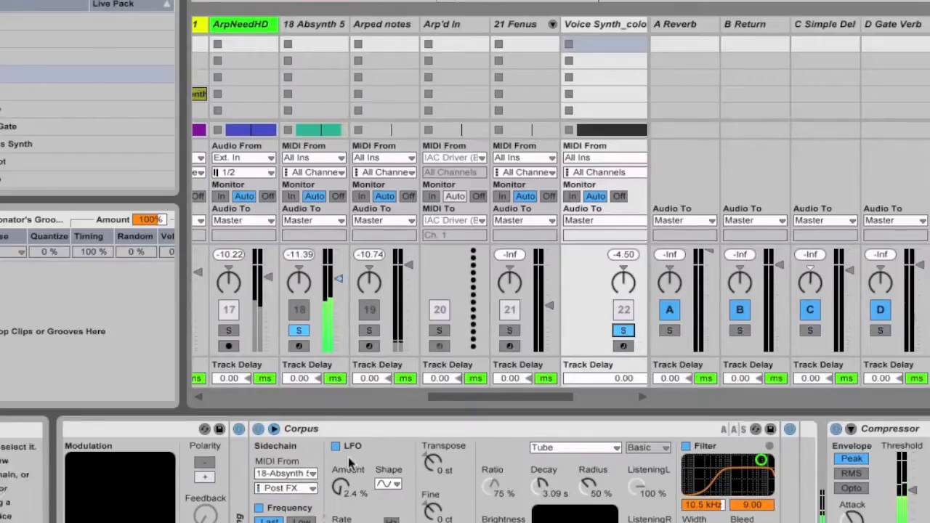
click(298, 331)
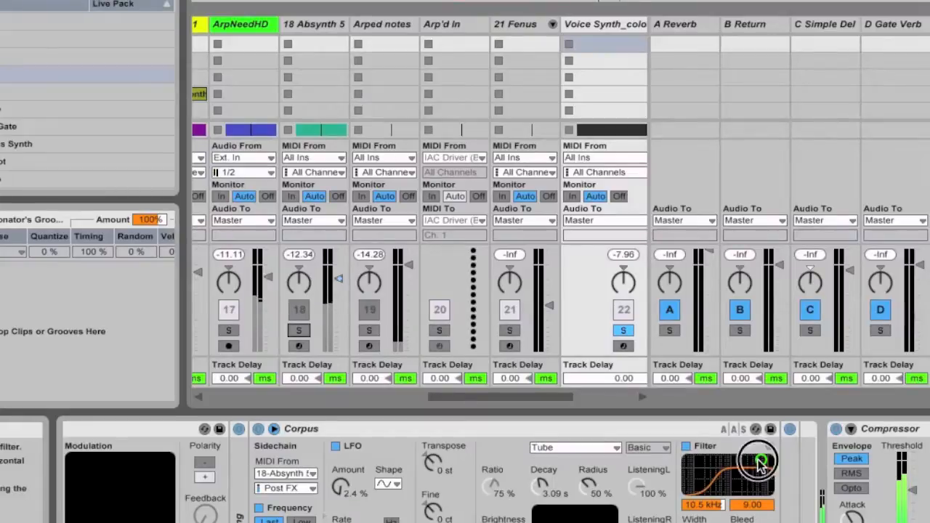
Step: Set Corpus's second filter value to 8.74, try LFO amounts of 40 % and 80 %, and settle on 7.1 %
mouse_move(761, 460)
mouse_down()
mouse_move(747, 465)
mouse_move(760, 460)
mouse_up()
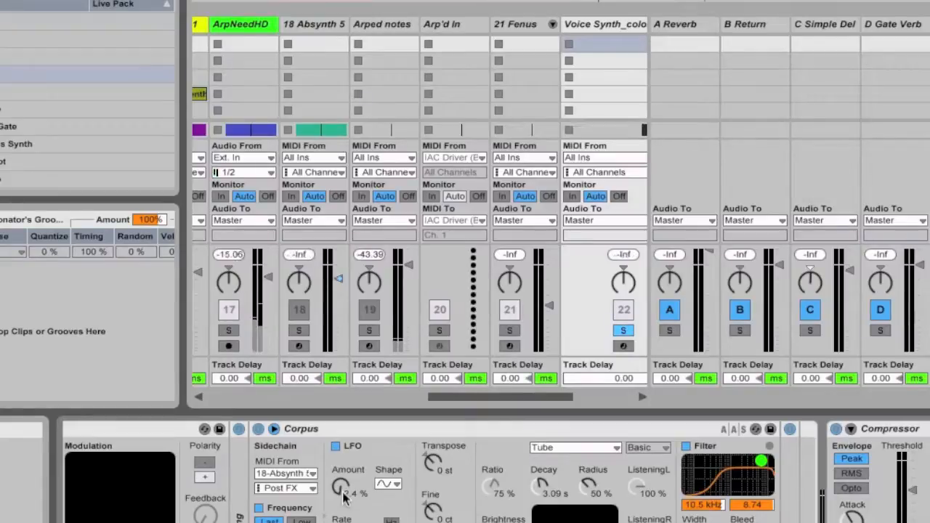
drag(346, 496, 346, 472)
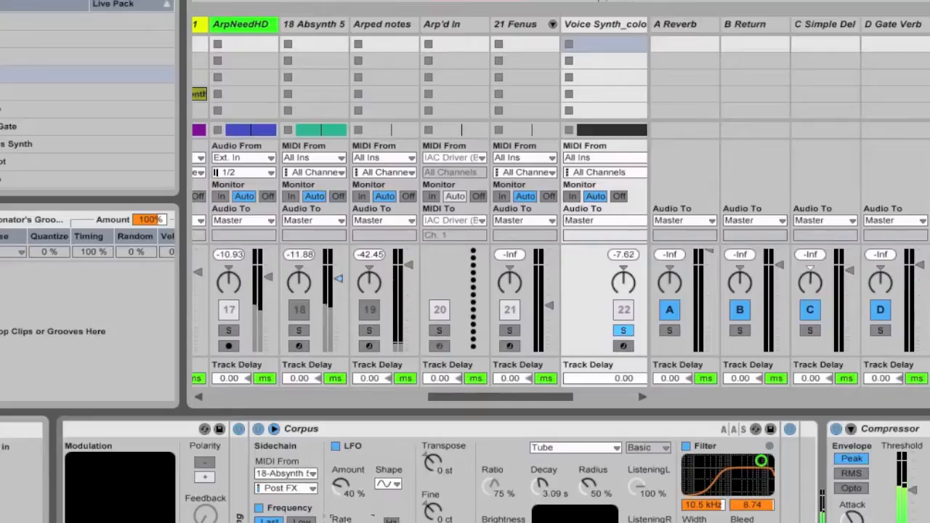
drag(347, 497, 347, 451)
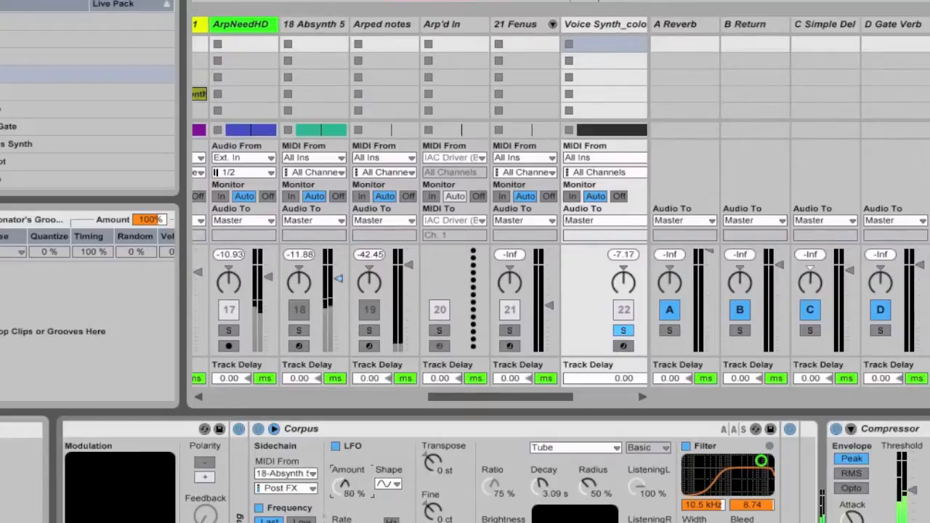
drag(347, 488, 347, 481)
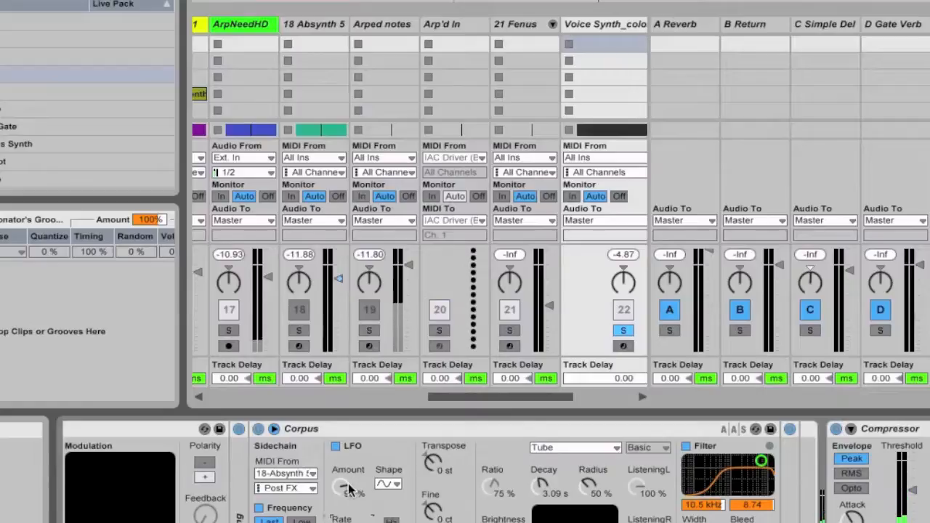
drag(349, 491, 349, 498)
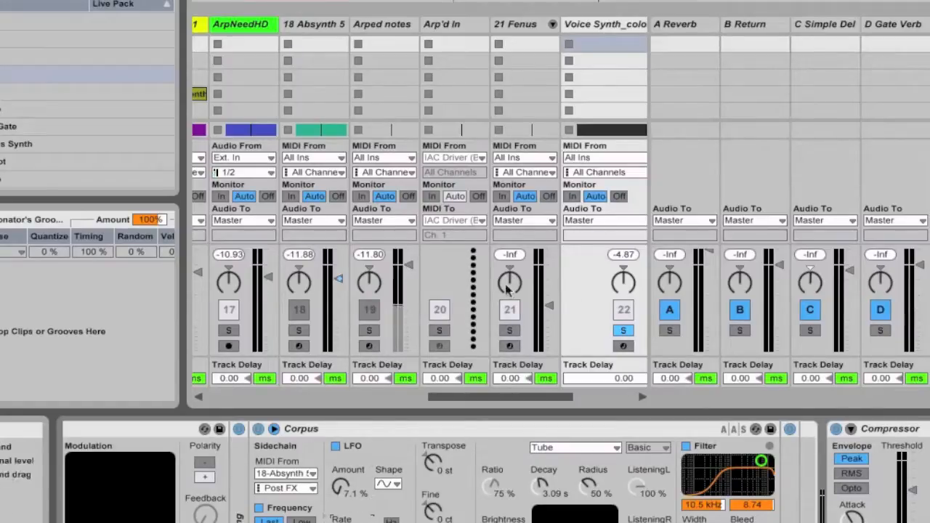
Step: Remove the solo from the Voice Synth_color track to hear it within the full mix
click(623, 332)
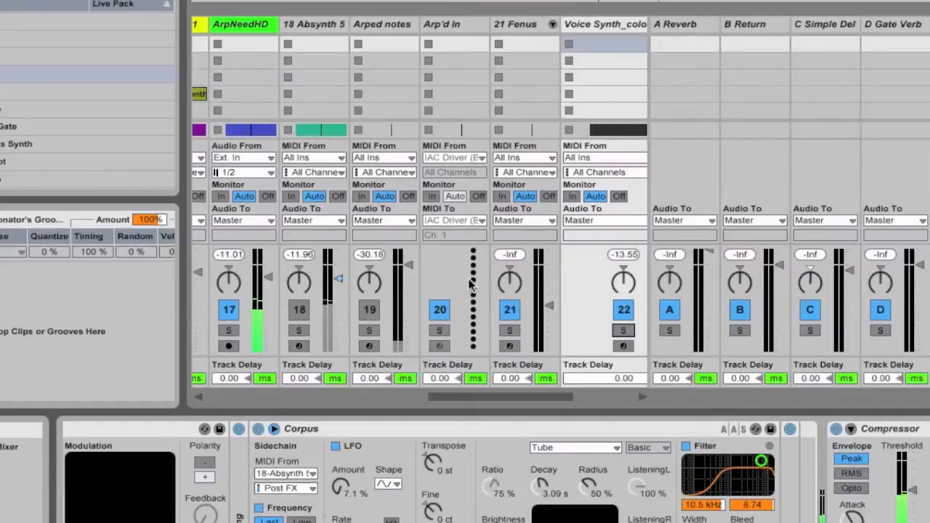
scroll(589, 269, right, 5)
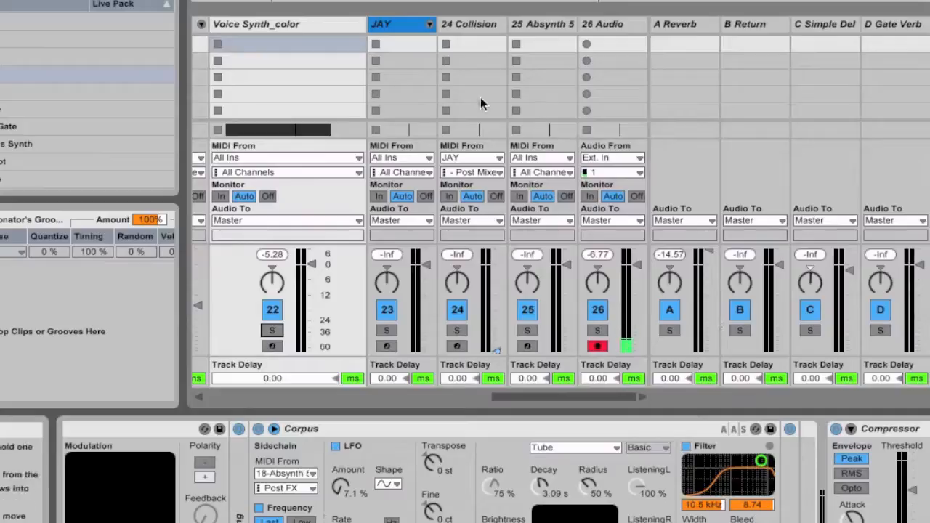
Step: Fold The Masonator rack and the Compressor after it in the Voice Synth_color device chain
click(325, 25)
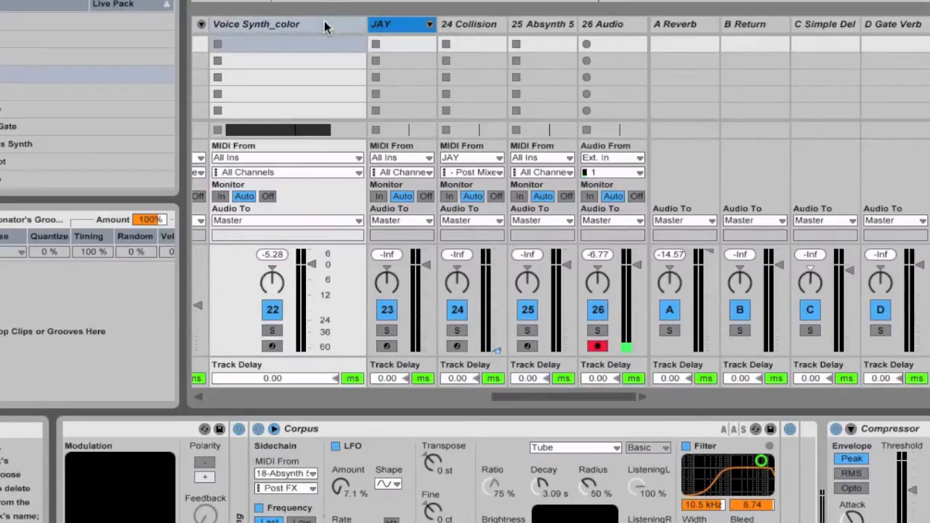
scroll(312, 472, left, 15)
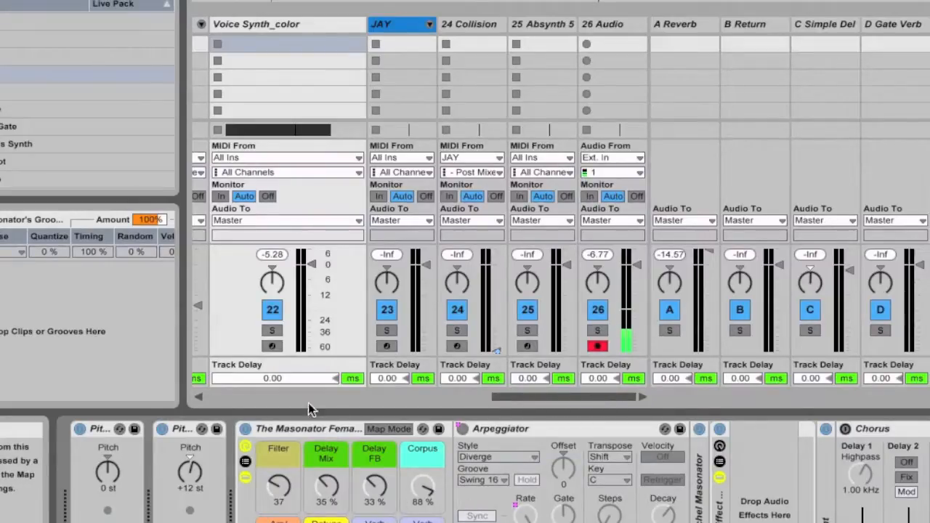
double_click(308, 428)
click(411, 429)
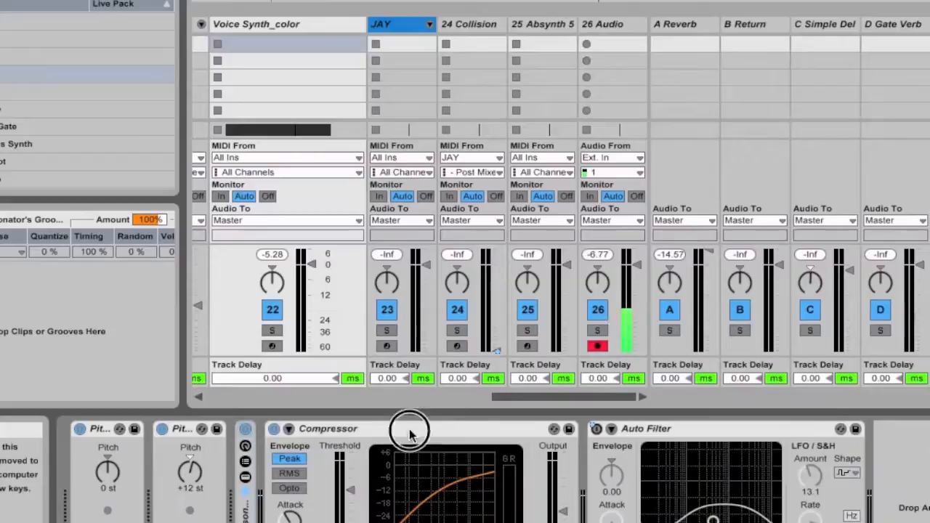
key(Delete)
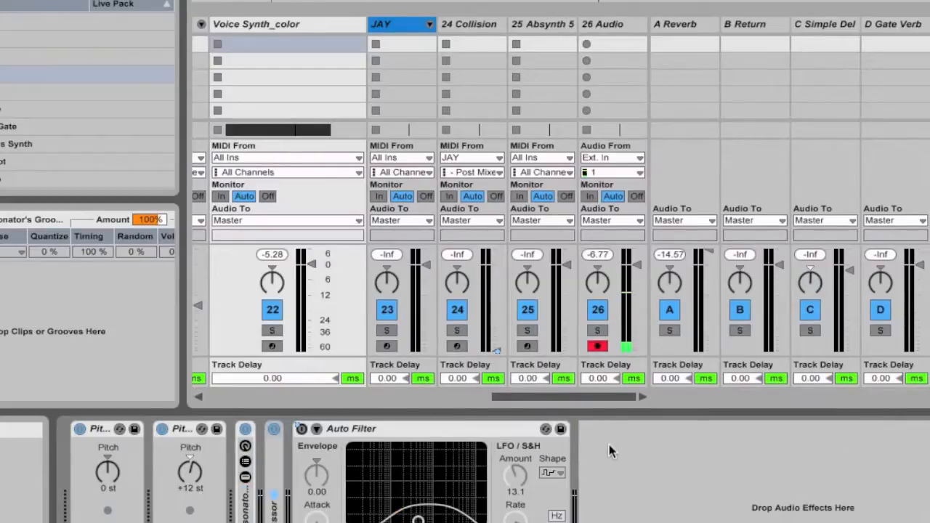
Step: Start playback, unfold The Masonator rack and set its Filter macro to 0
key(space)
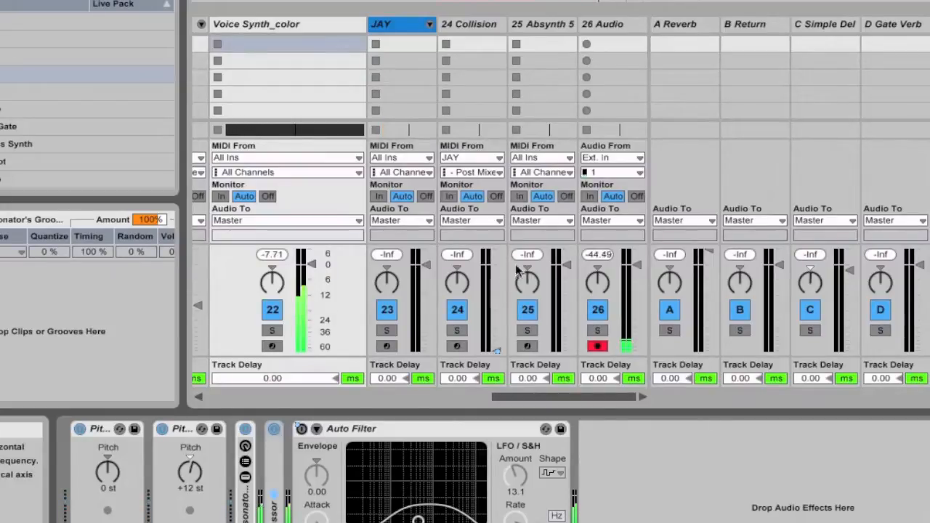
double_click(242, 500)
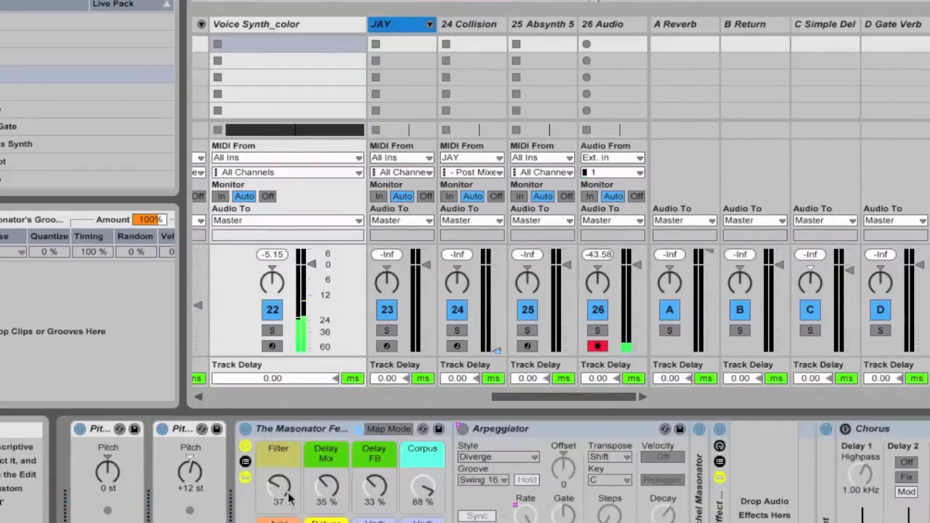
drag(278, 485, 279, 512)
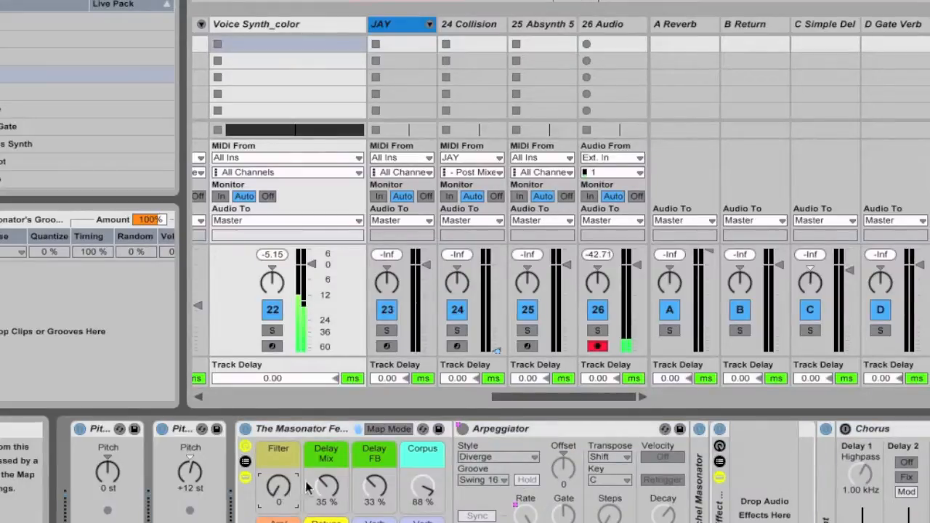
Step: Set the rack's Delay Mix to 28 % and Delay FB to 95 %, and raise the arpeggiator macro to activate the Arpeggiator
drag(333, 491, 334, 468)
drag(375, 489, 375, 445)
drag(333, 478, 331, 490)
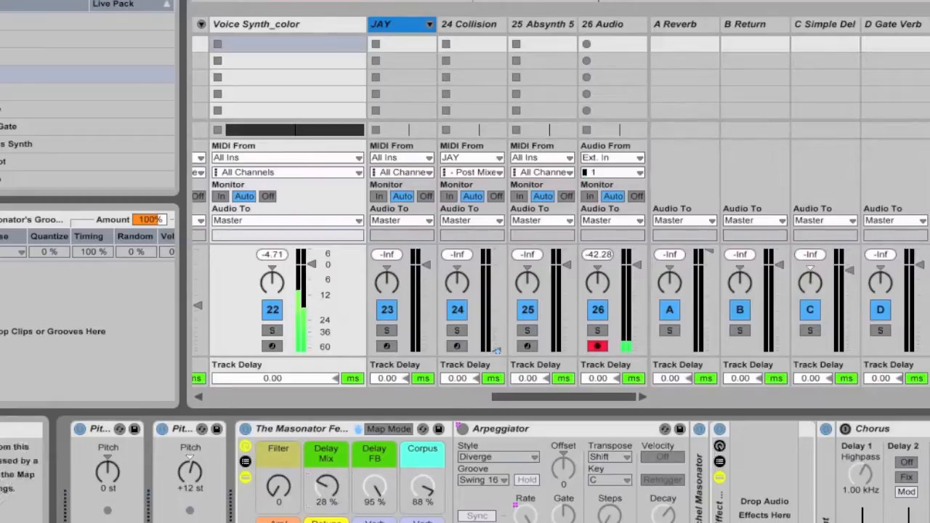
drag(278, 522, 278, 510)
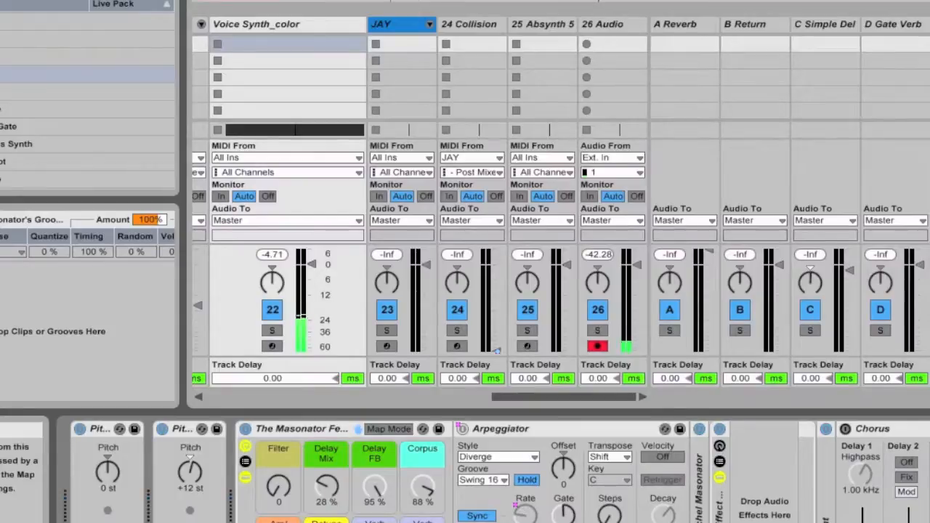